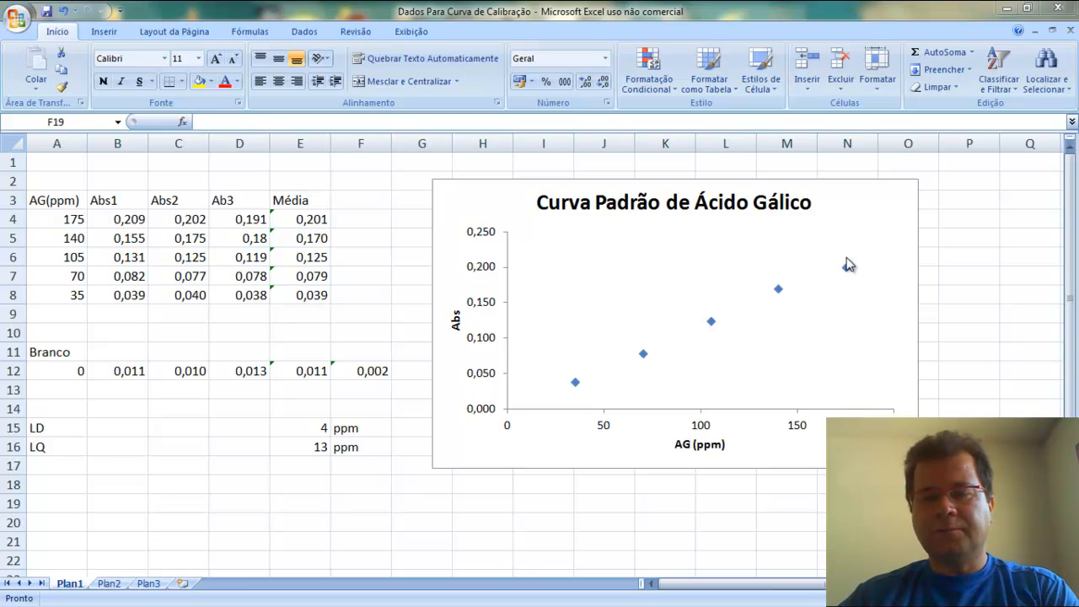
Add a linear trendline to the gallic acid calibration series, displaying its equation and R-squared value on the chart.
{"action": "left_click", "coordinate": [778, 291]}
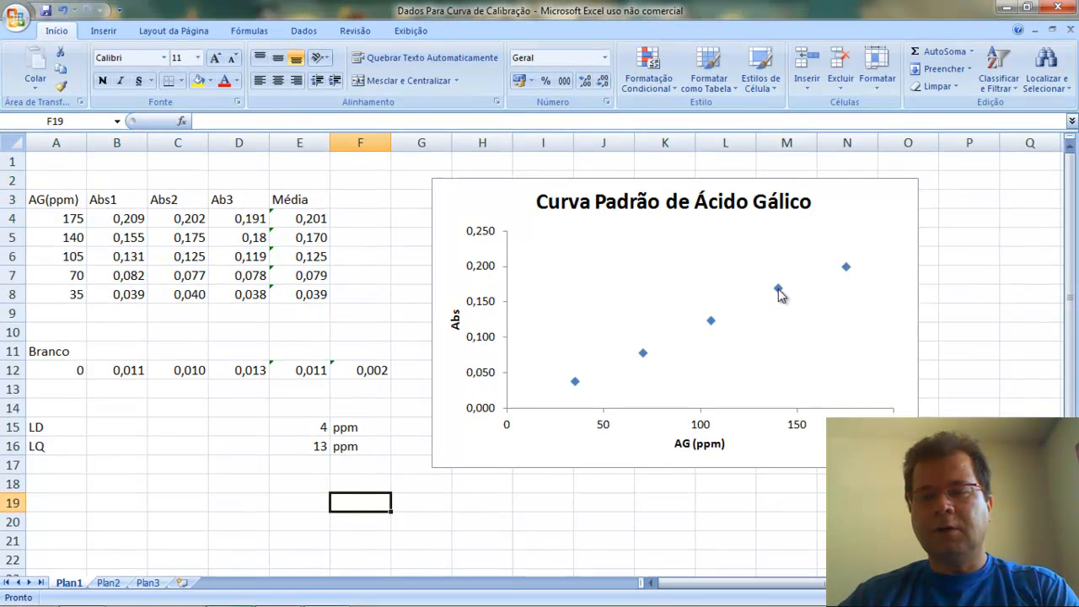
{"action": "left_click", "coordinate": [777, 291]}
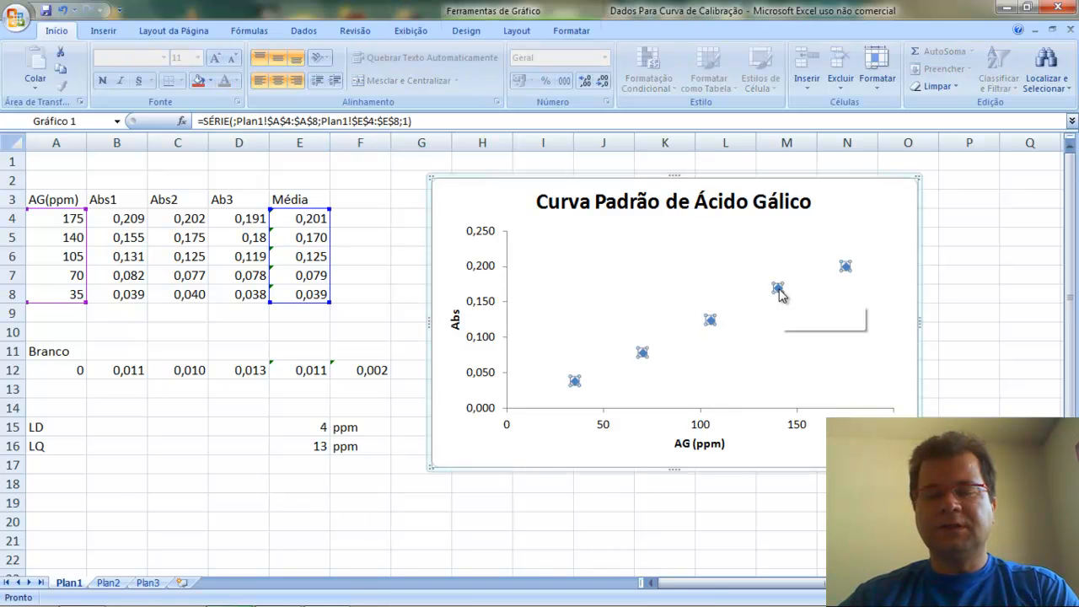
{"action": "right_click", "coordinate": [779, 289]}
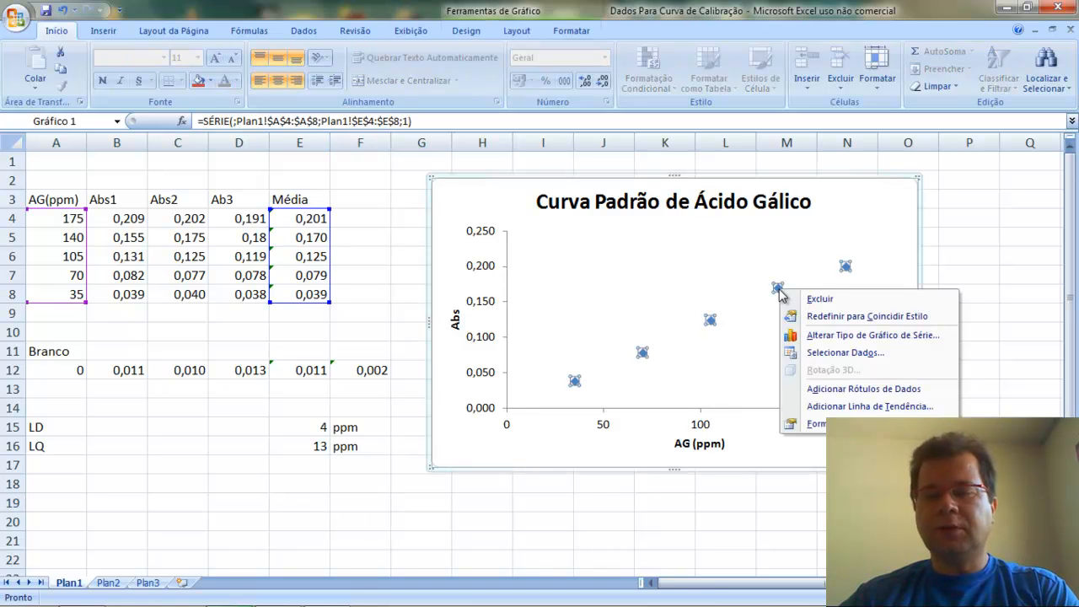
{"action": "left_click", "coordinate": [864, 407]}
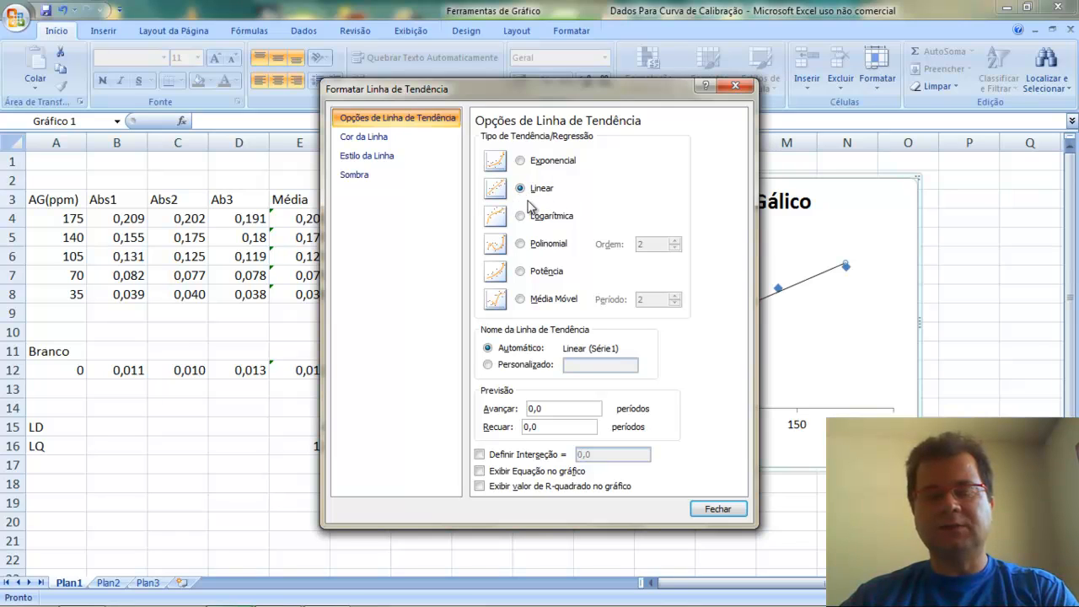
{"action": "left_click", "coordinate": [479, 472]}
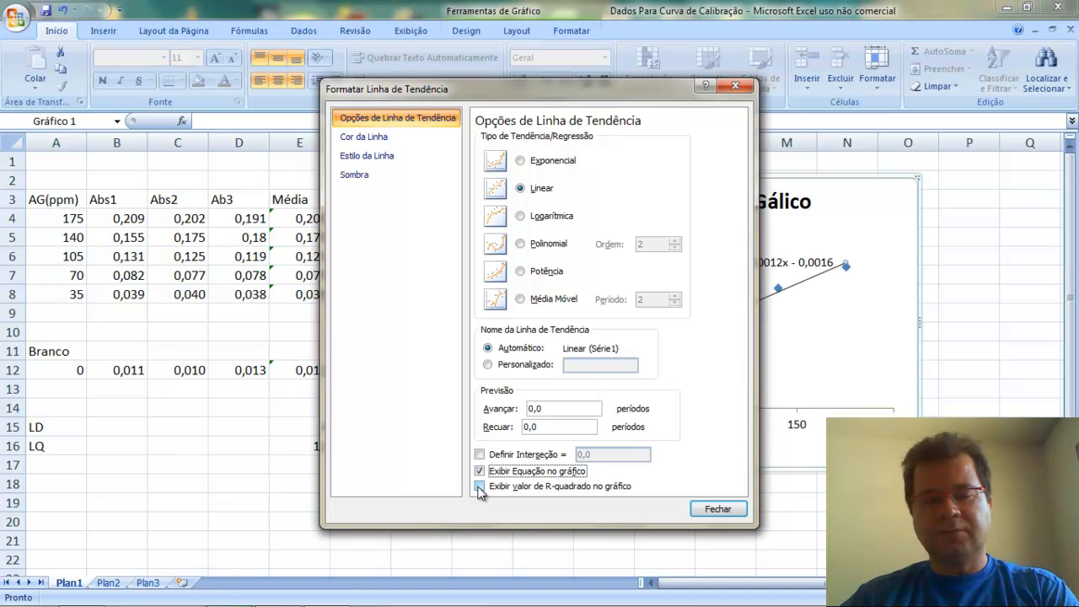
{"action": "left_click", "coordinate": [479, 488]}
{"action": "left_click", "coordinate": [725, 509]}
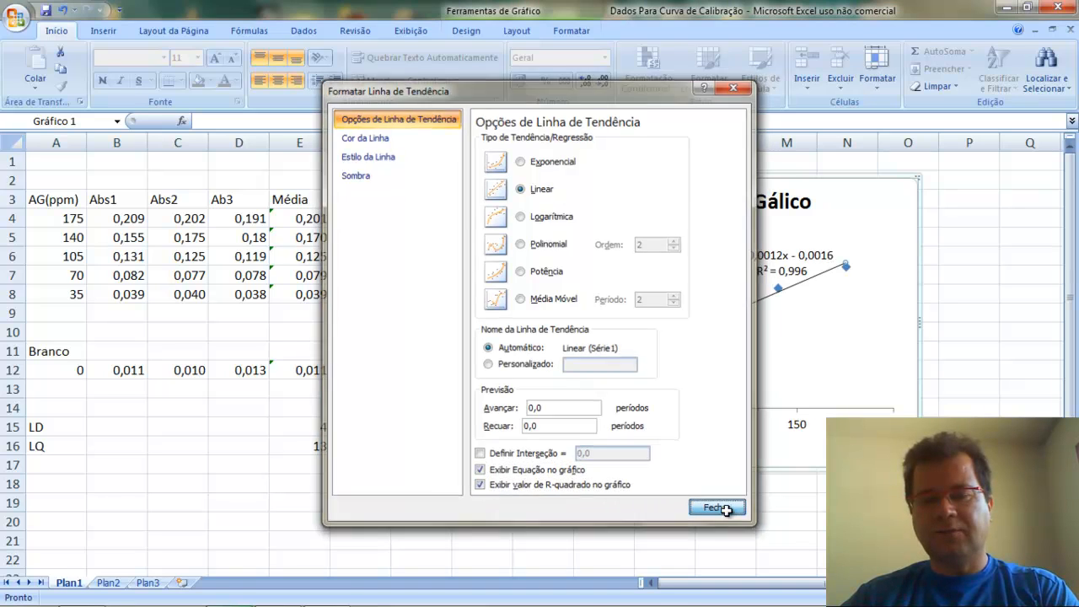
Move the trendline equation label to the empty area above the line, near the vertical axis, and deselect the chart.
{"action": "left_click", "coordinate": [788, 261]}
{"action": "left_click_drag", "start_coordinate": [788, 261], "coordinate": [624, 263]}
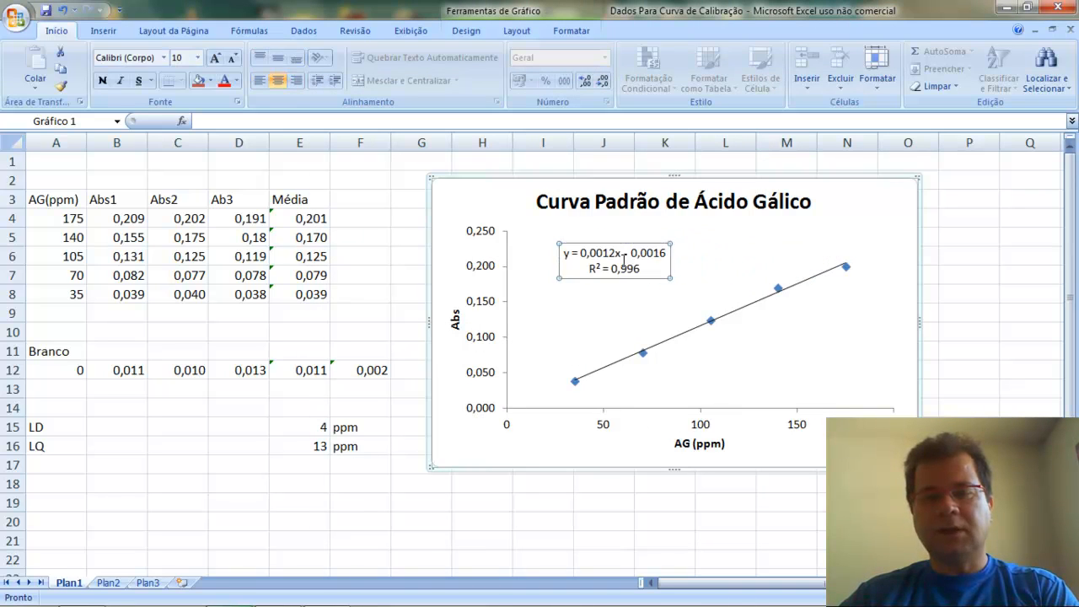
{"action": "left_click", "coordinate": [969, 385]}
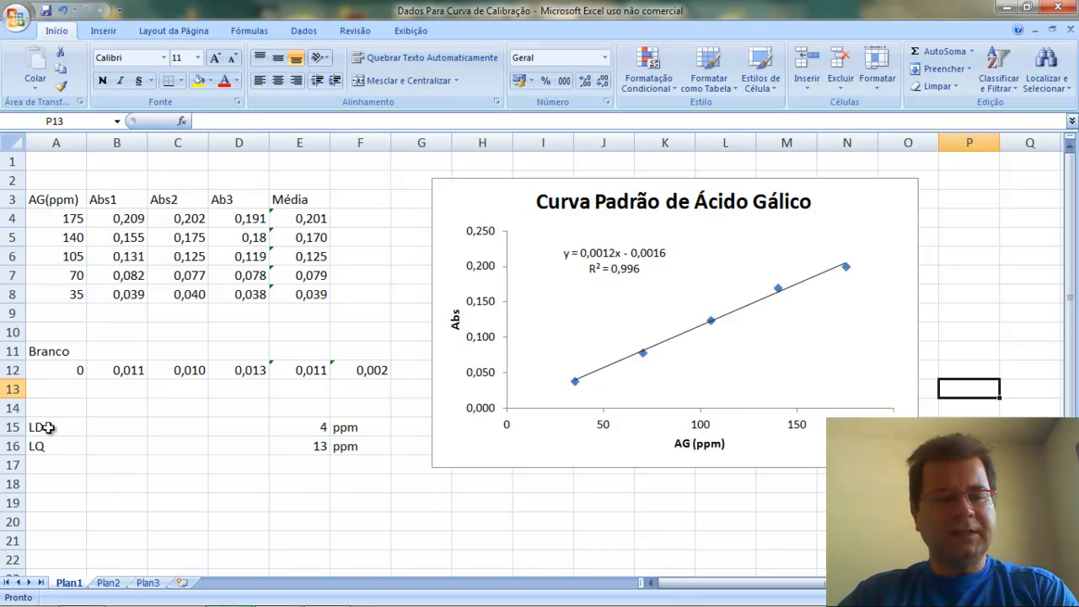
Examine the LD and LQ formulas in E15 and E16 and the blank's standard deviation formula in F12.
{"action": "left_click", "coordinate": [300, 428]}
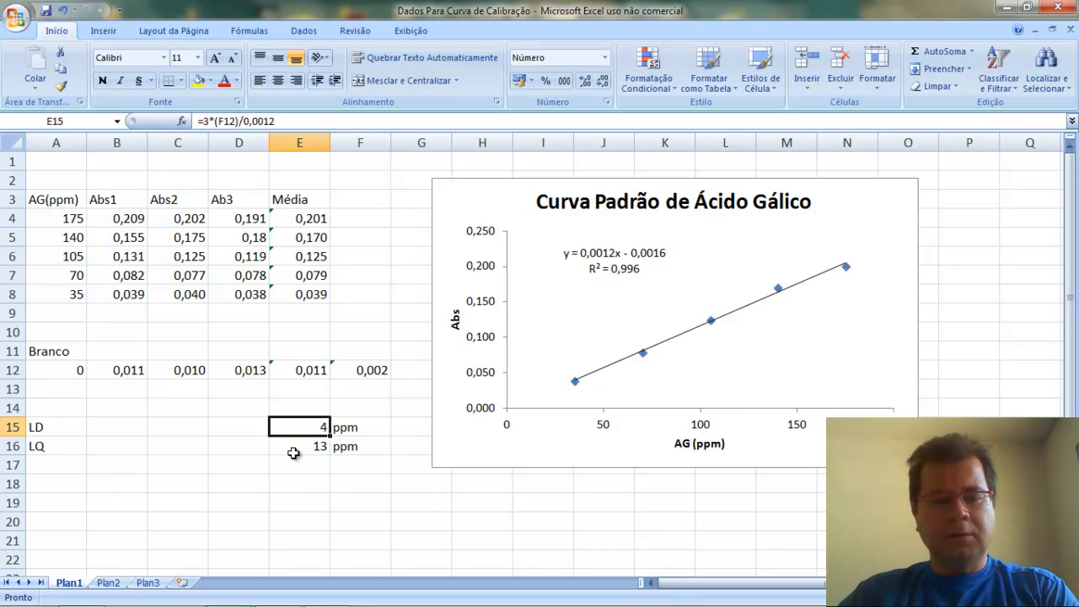
{"action": "left_click", "coordinate": [292, 449]}
{"action": "left_click", "coordinate": [290, 427]}
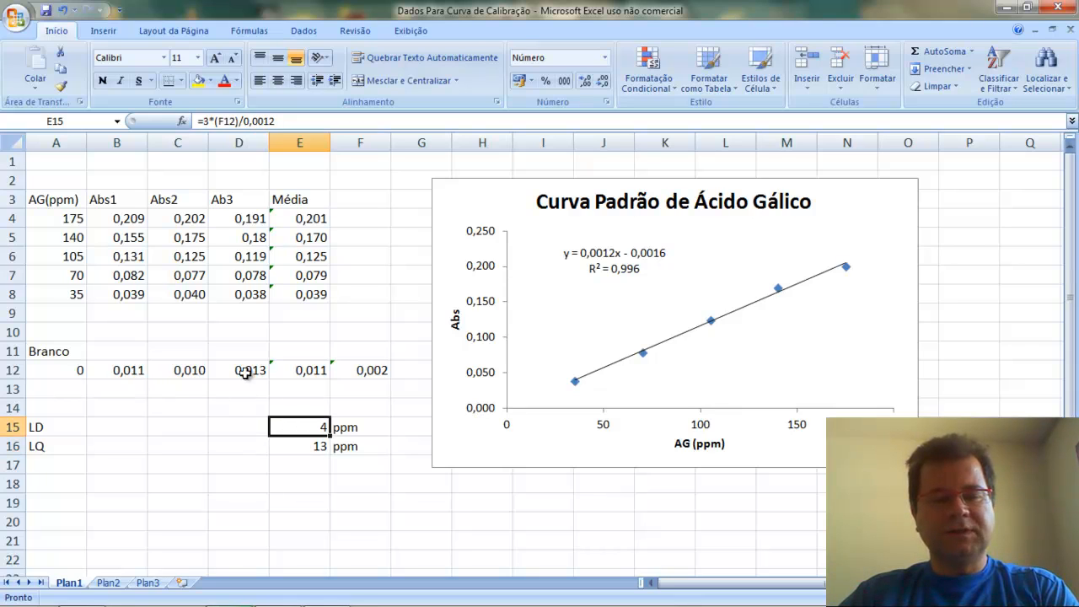
{"action": "left_click", "coordinate": [364, 373]}
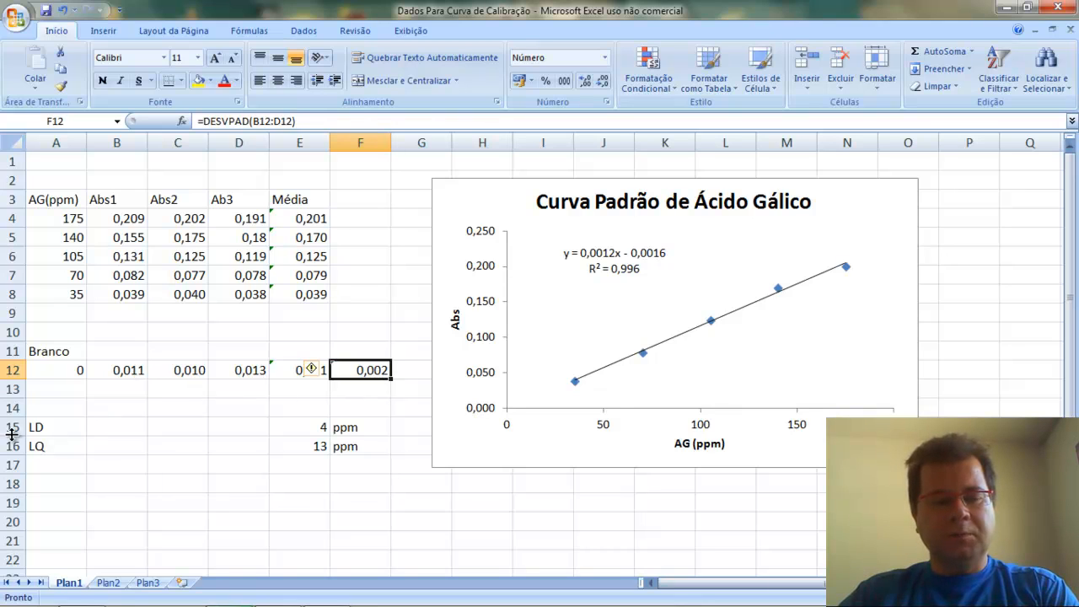
{"action": "left_click", "coordinate": [299, 427]}
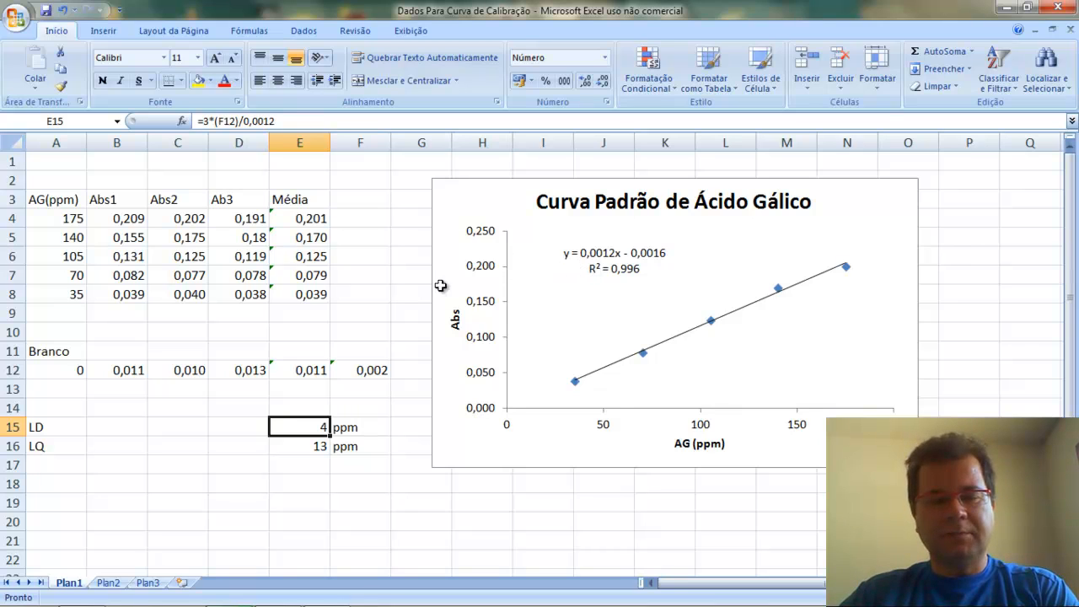
{"action": "left_click", "coordinate": [300, 446]}
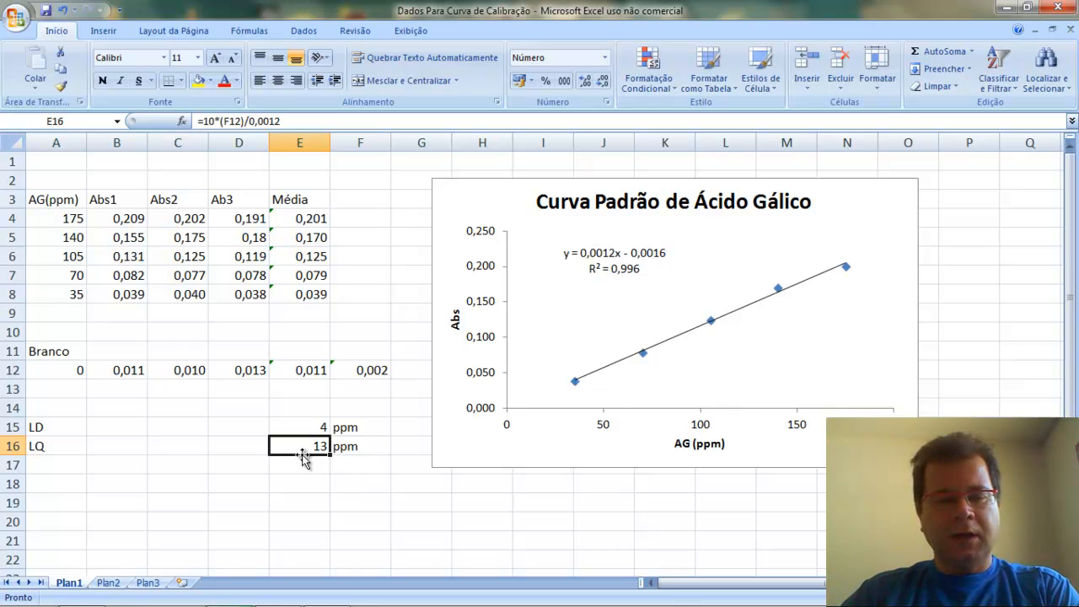
{"action": "left_click", "coordinate": [295, 424]}
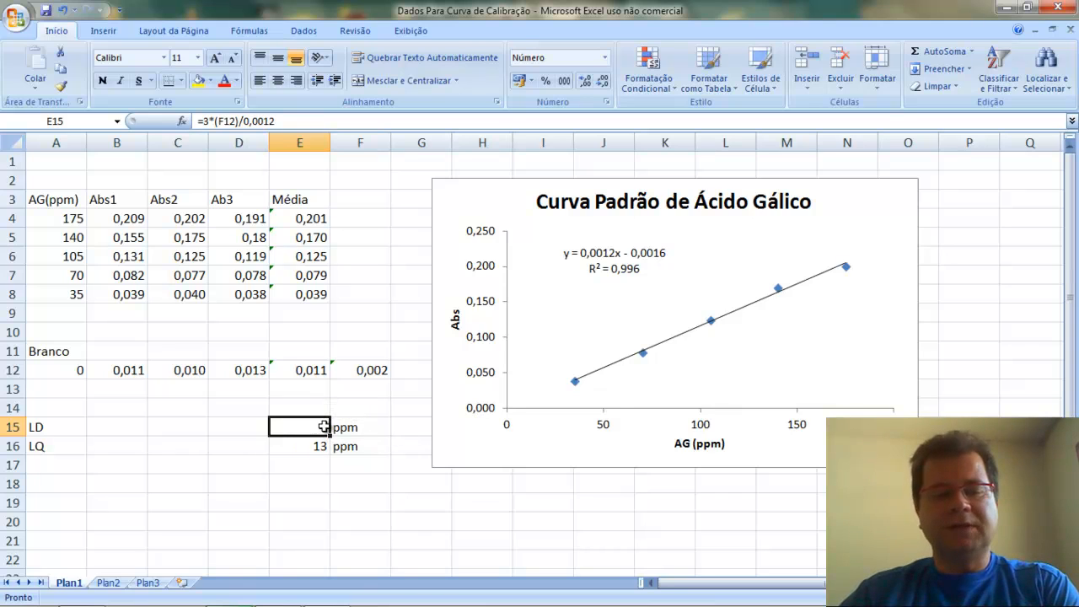
Enter the notation "<LD" in G15 beside the LD value and "<LQ" in G16 beside the LQ value.
{"action": "left_click", "coordinate": [400, 428]}
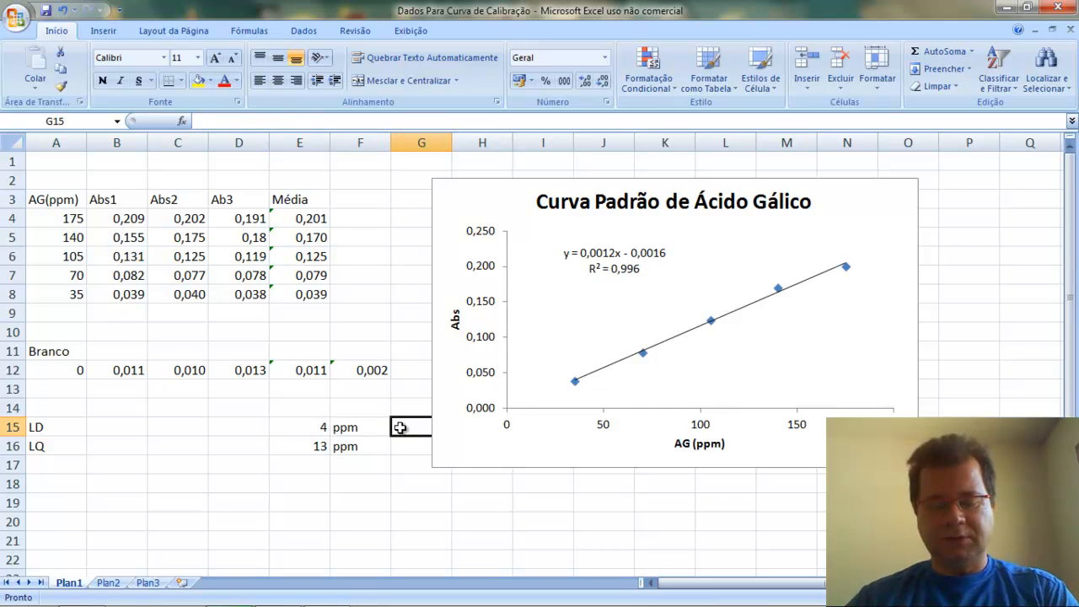
{"action": "type", "text": "<LD"}
{"action": "key", "text": "Return"}
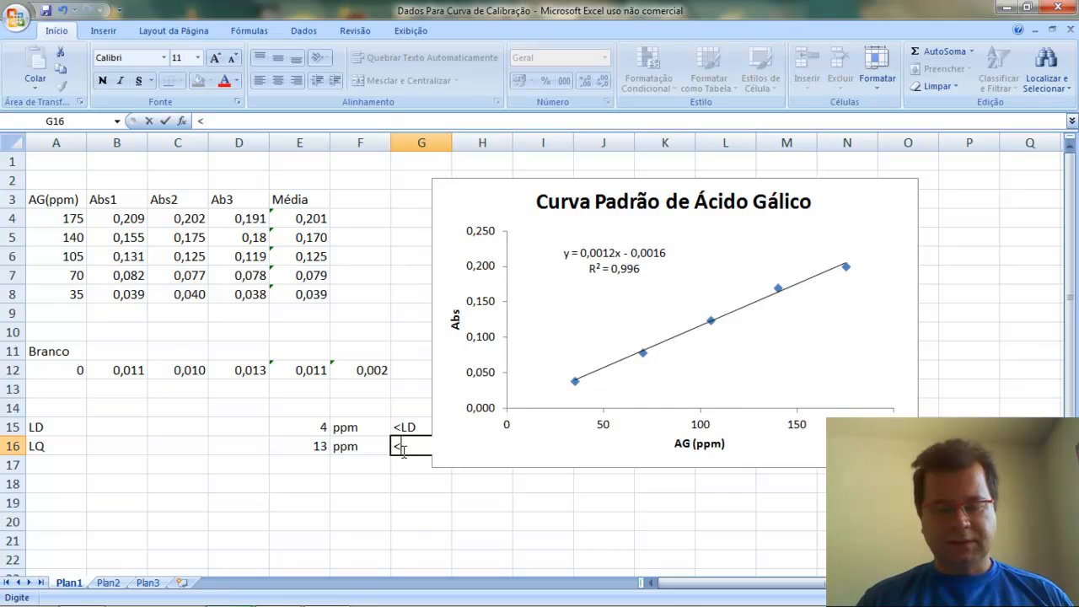
{"action": "type", "text": "<"}
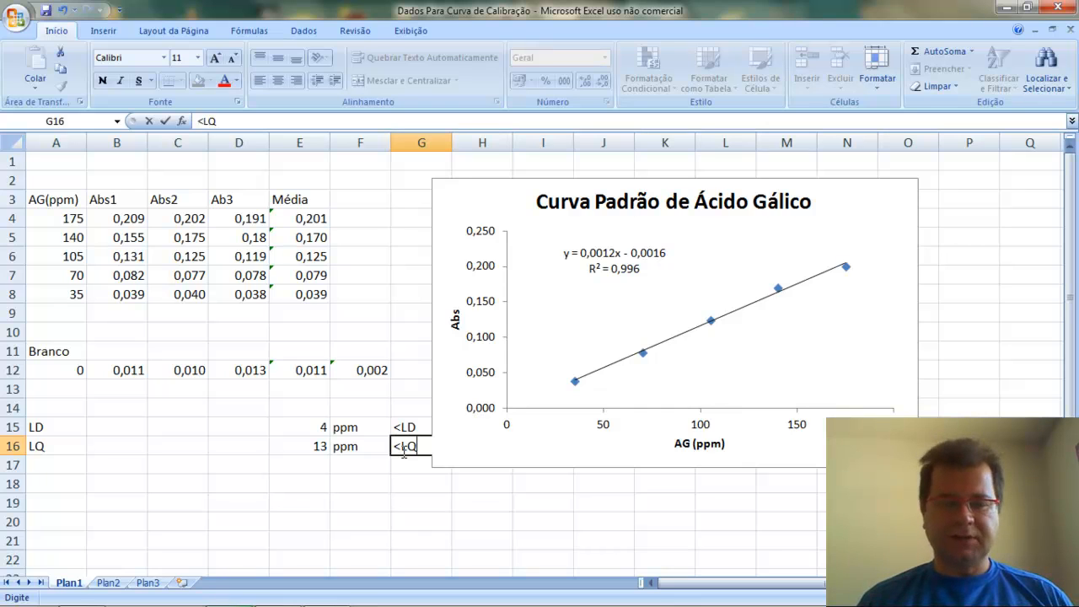
{"action": "key", "text": "Return"}
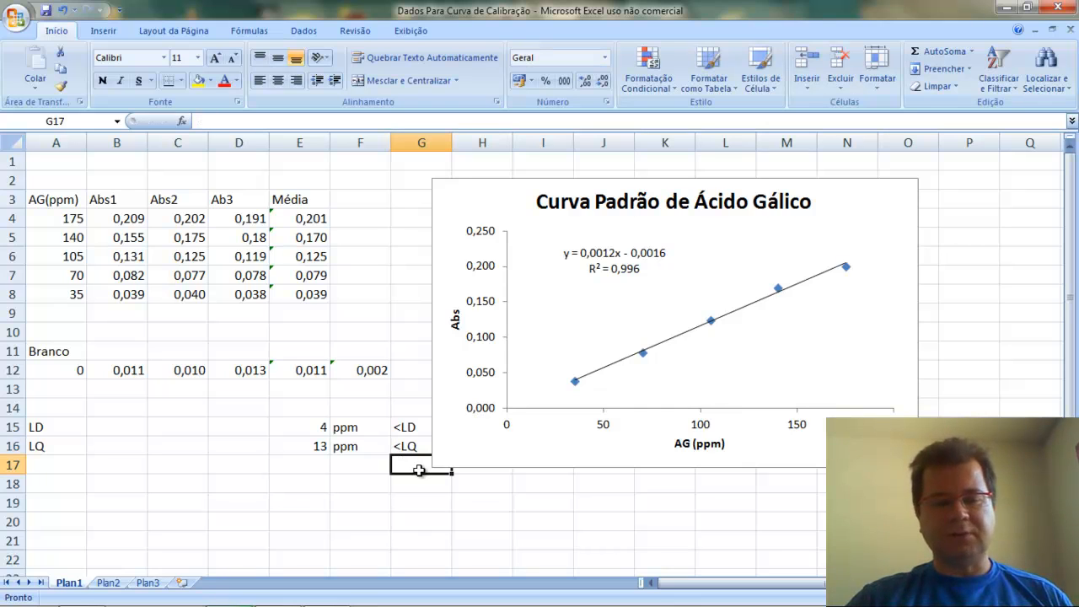
Examine the Teor de AG concentration formulas of the three samples in H29 to H31.
{"action": "left_click", "coordinate": [421, 428]}
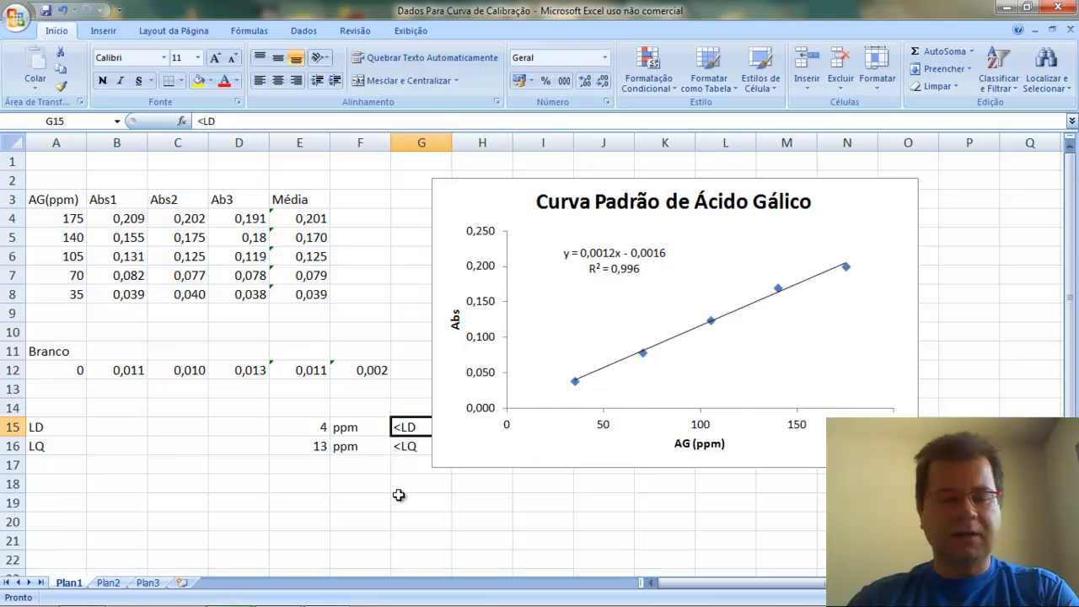
{"action": "scroll", "coordinate": [398, 495], "scroll_direction": "down", "scroll_amount": 5}
{"action": "scroll", "coordinate": [398, 495], "scroll_direction": "up", "scroll_amount": 3}
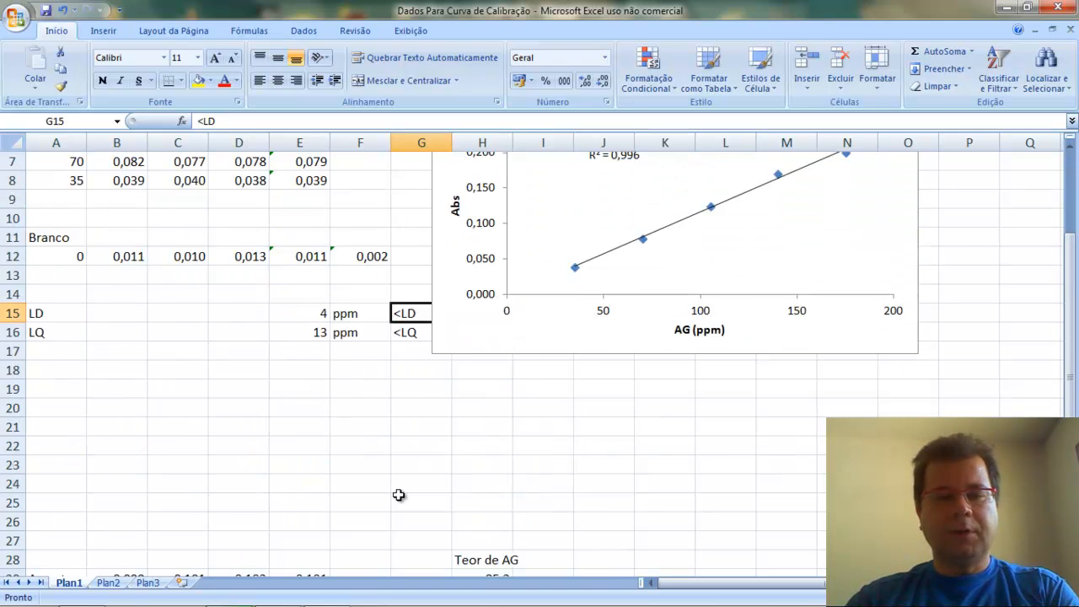
{"action": "scroll", "coordinate": [399, 494], "scroll_direction": "down", "scroll_amount": 5}
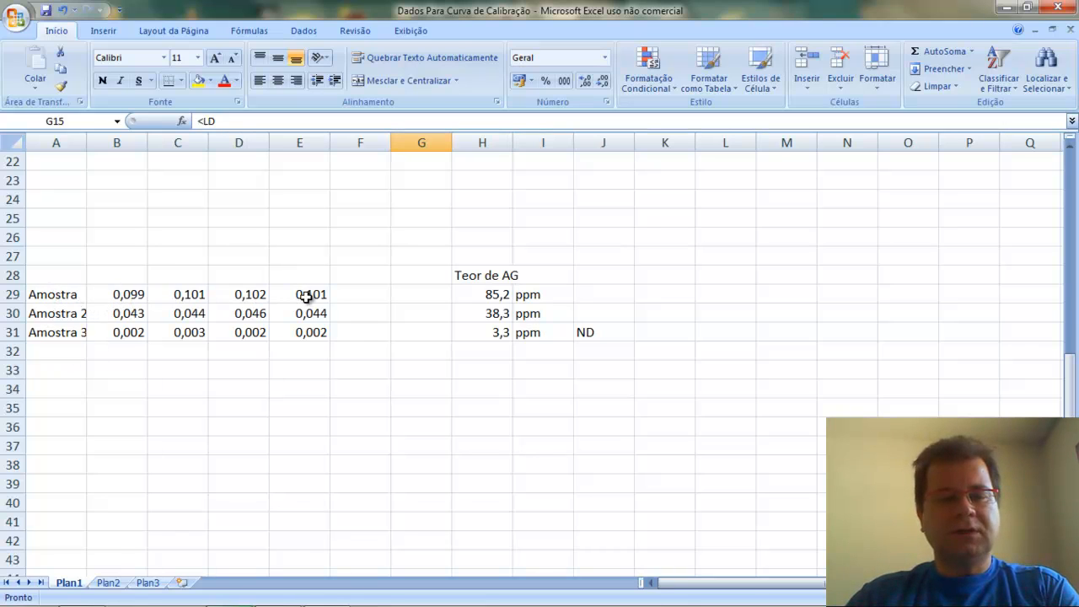
{"action": "left_click", "coordinate": [465, 296]}
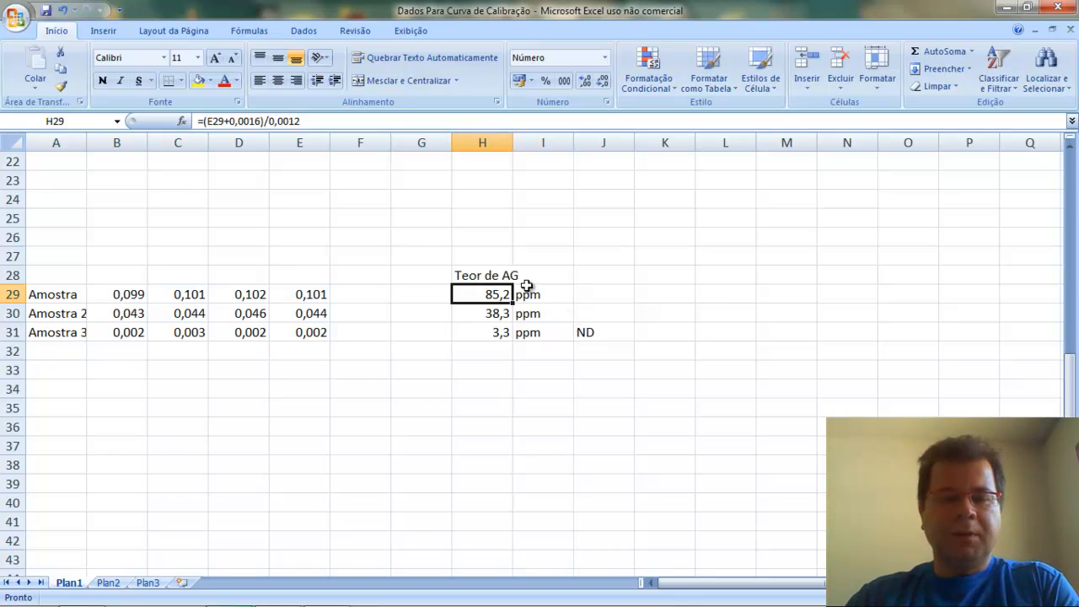
{"action": "left_click", "coordinate": [475, 313]}
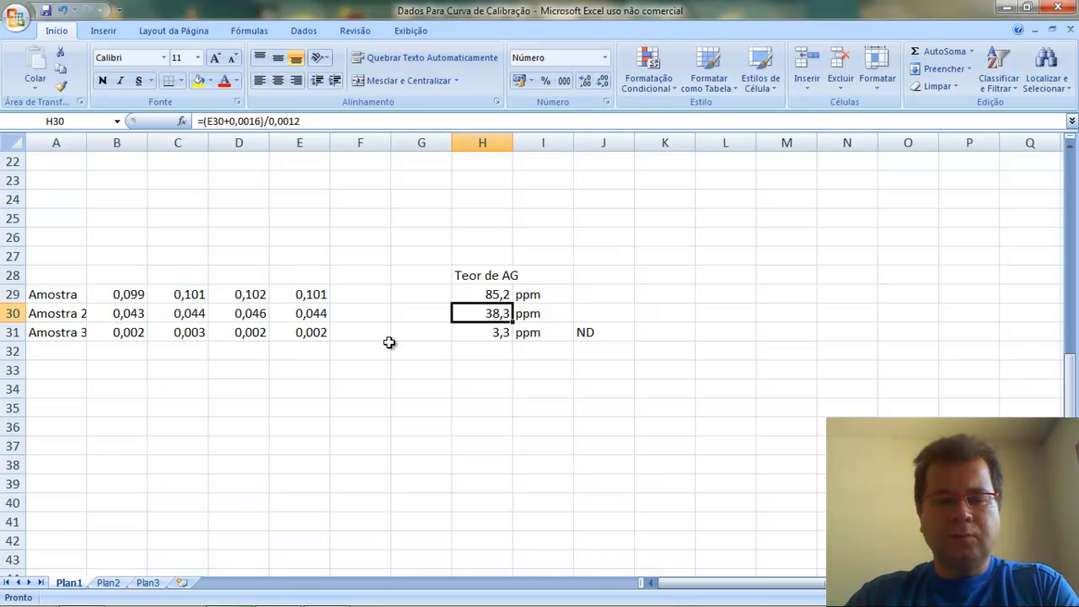
{"action": "left_click", "coordinate": [474, 333]}
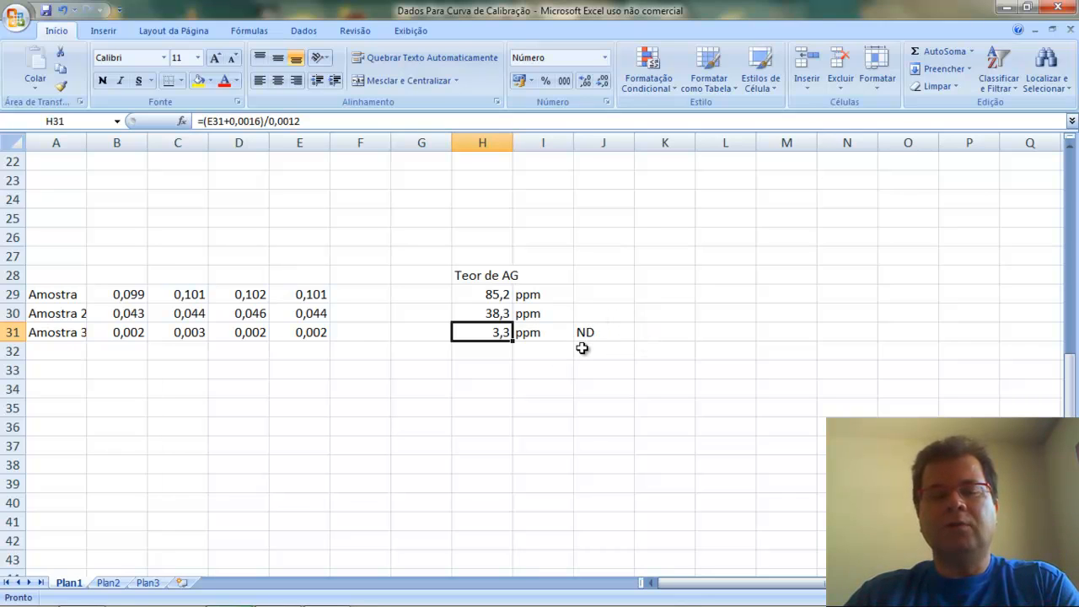
Enter "<LD" in K31 beside the ND entry of Amostra 3.
{"action": "left_click", "coordinate": [646, 337]}
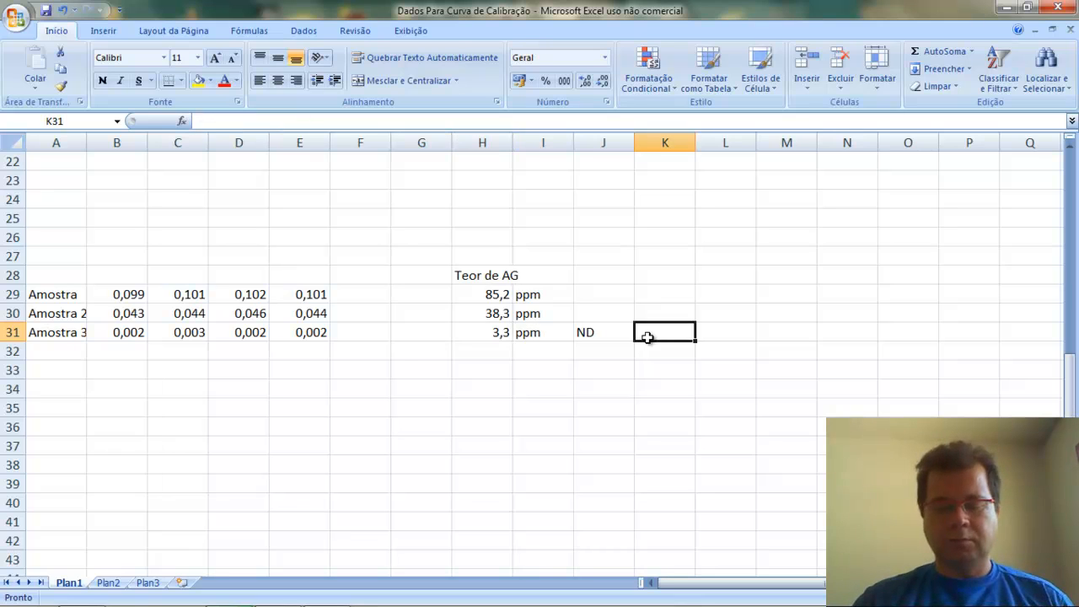
{"action": "type", "text": "<LD"}
{"action": "key", "text": "Return"}
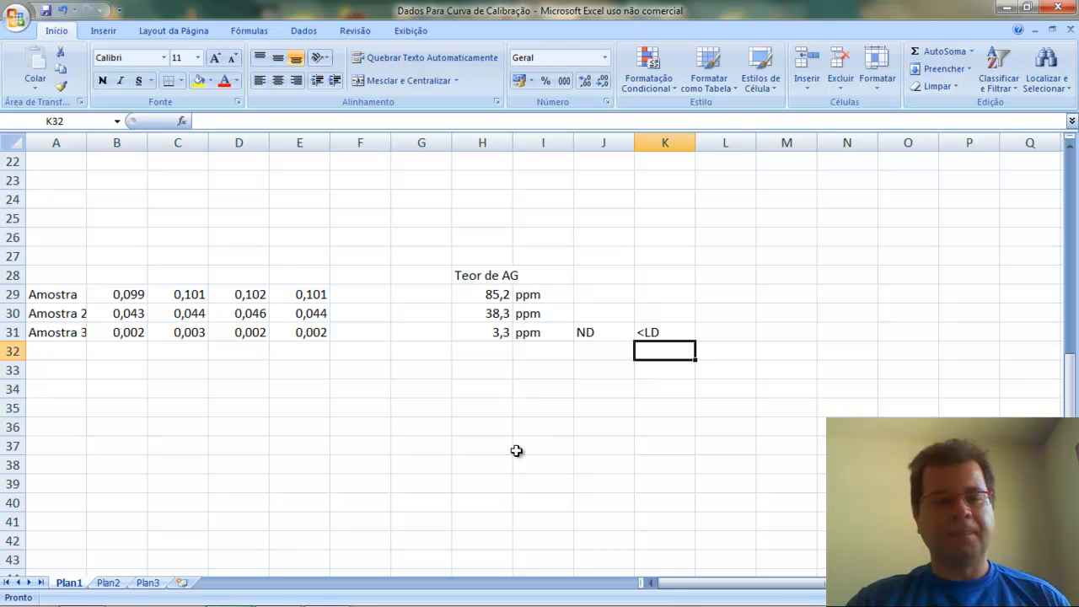
Review the LD and LQ formulas in E15 and E16 and compare them with the sample results in rows 29 to 31.
{"action": "scroll", "coordinate": [516, 451], "scroll_direction": "up", "scroll_amount": 7}
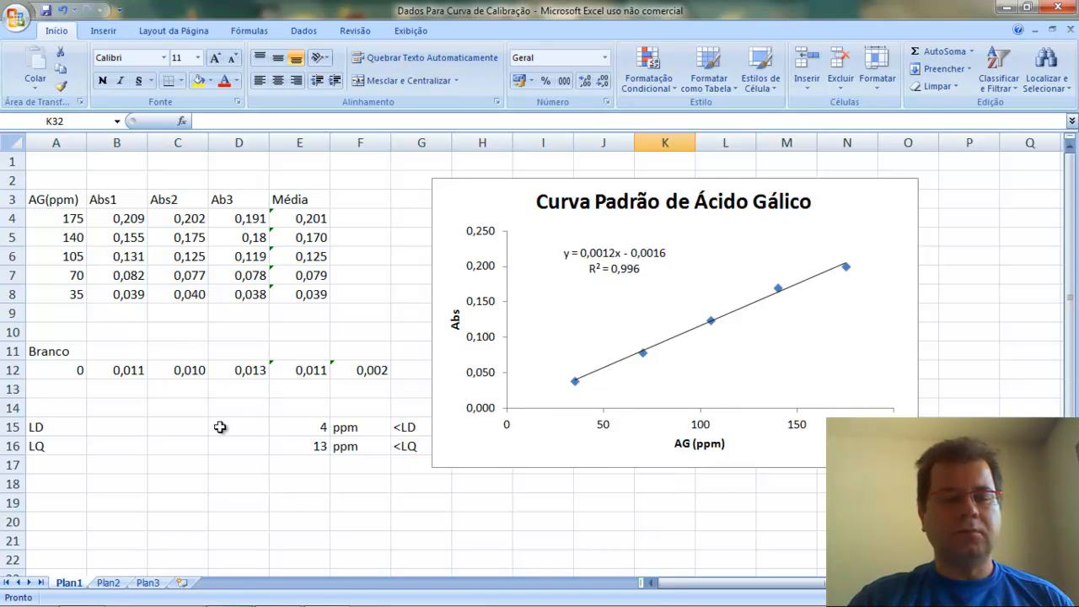
{"action": "left_click", "coordinate": [303, 428]}
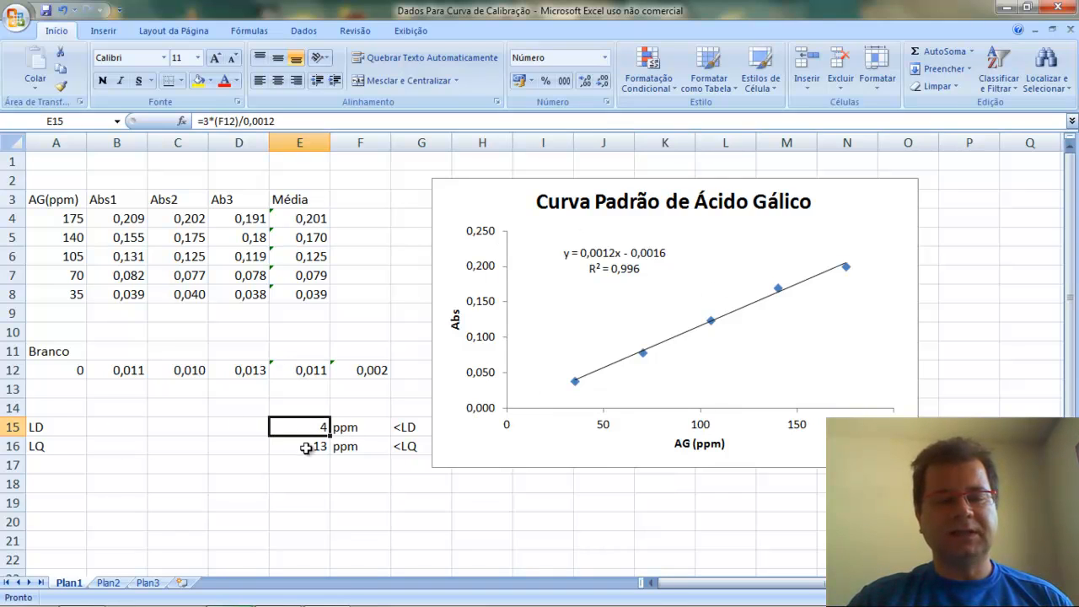
{"action": "left_click", "coordinate": [305, 449]}
{"action": "scroll", "coordinate": [302, 452], "scroll_direction": "down", "scroll_amount": 5}
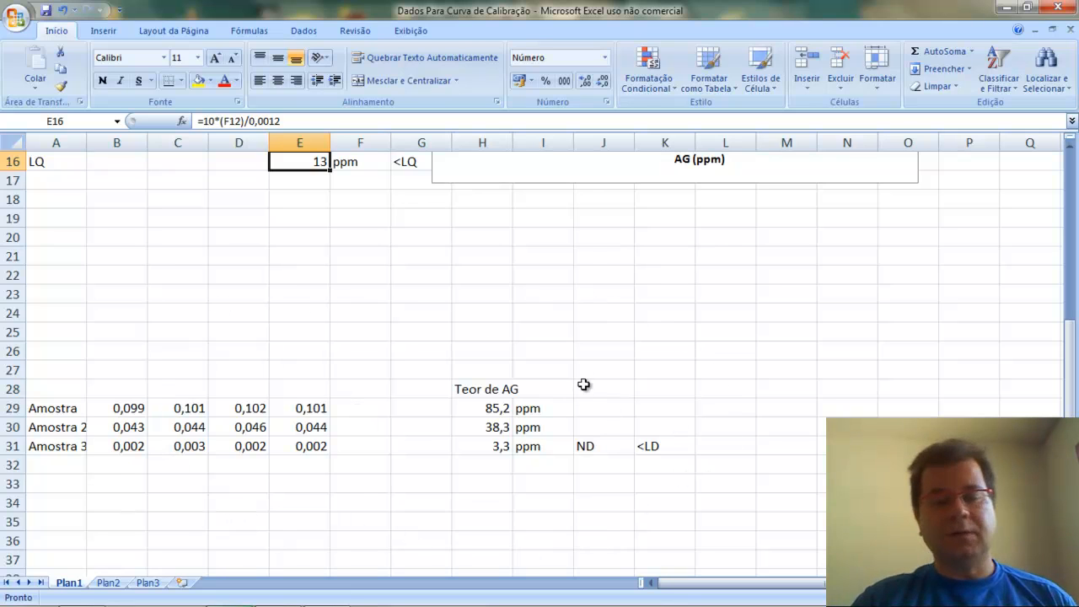
{"action": "scroll", "coordinate": [602, 333], "scroll_direction": "up", "scroll_amount": 5}
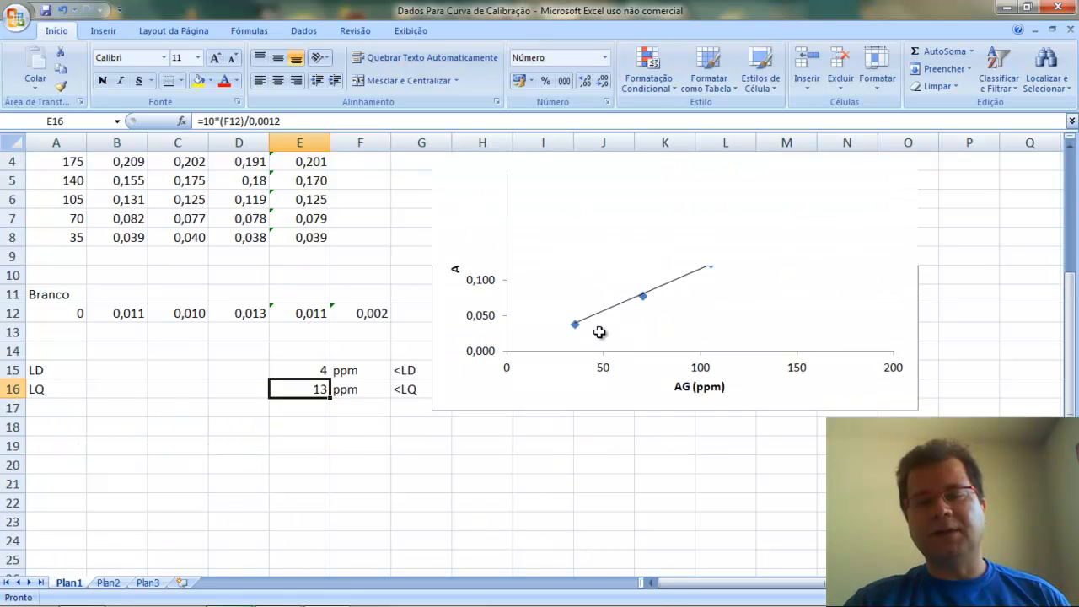